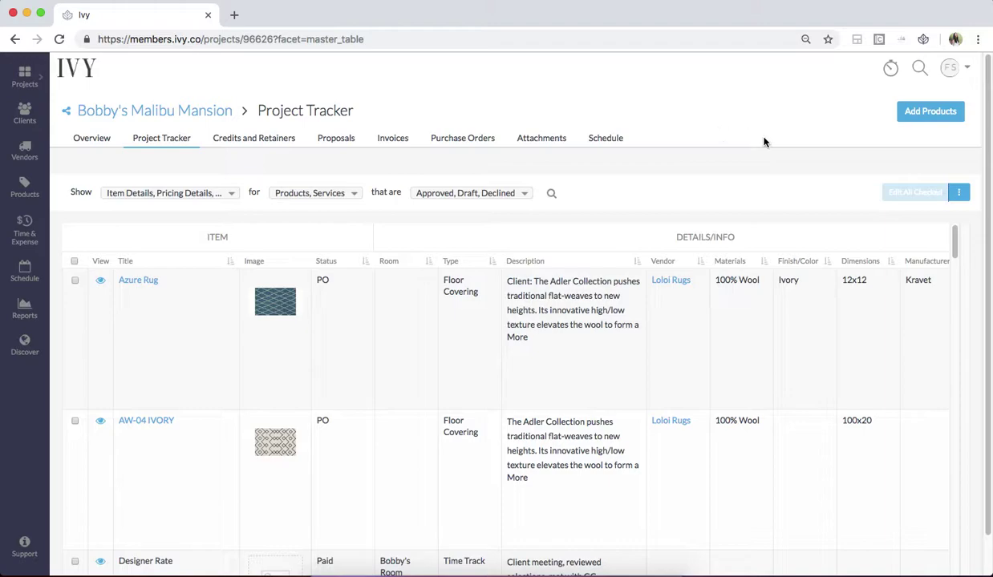
- Open the Products library beside the Bobby's Malibu Mansion Project Tracker
left_click(930, 112)
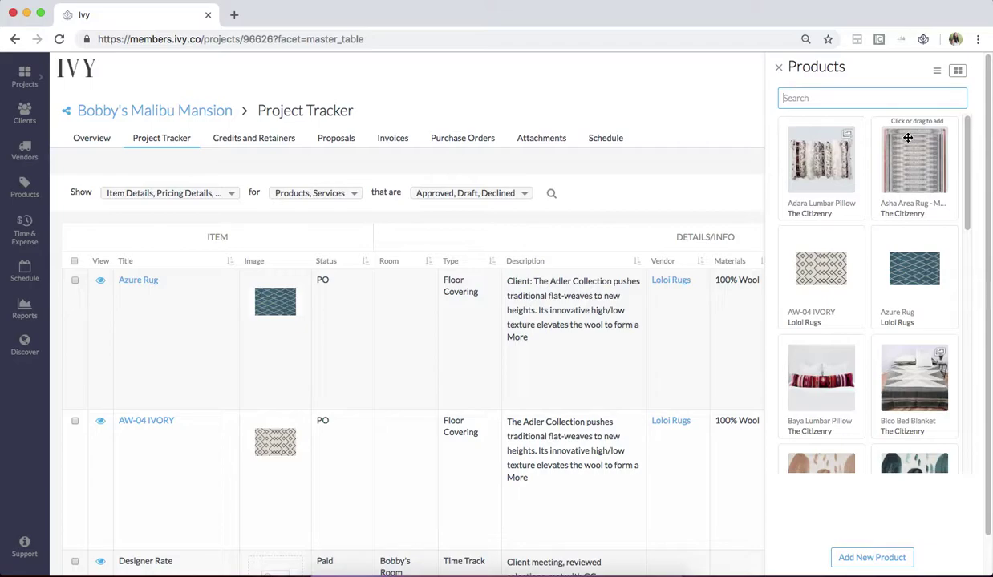
- Add the Asha Area Rug - Multiple Sizes as a draft and close the product library
left_click(896, 161)
left_click(777, 70)
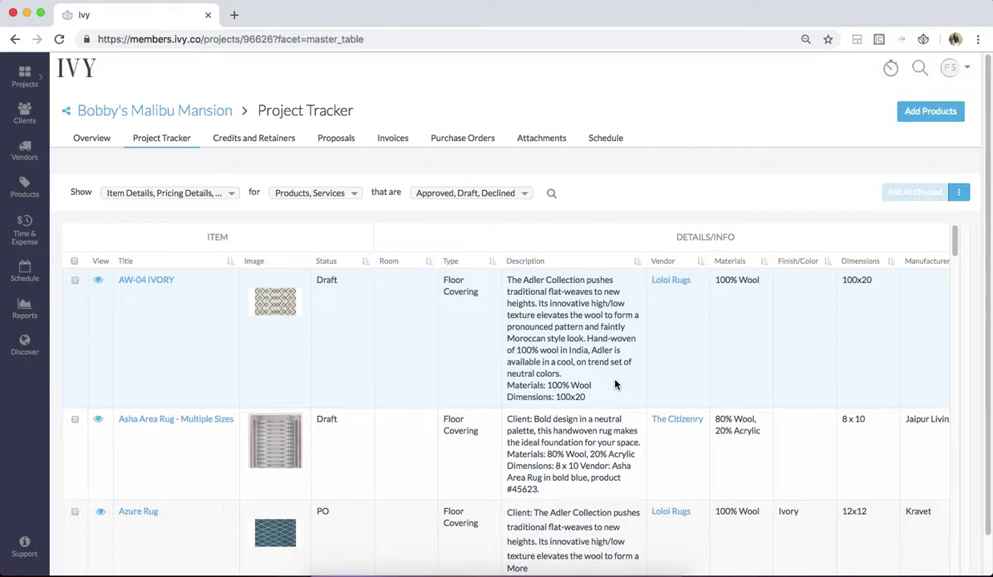
scroll(615, 384, "down", 5)
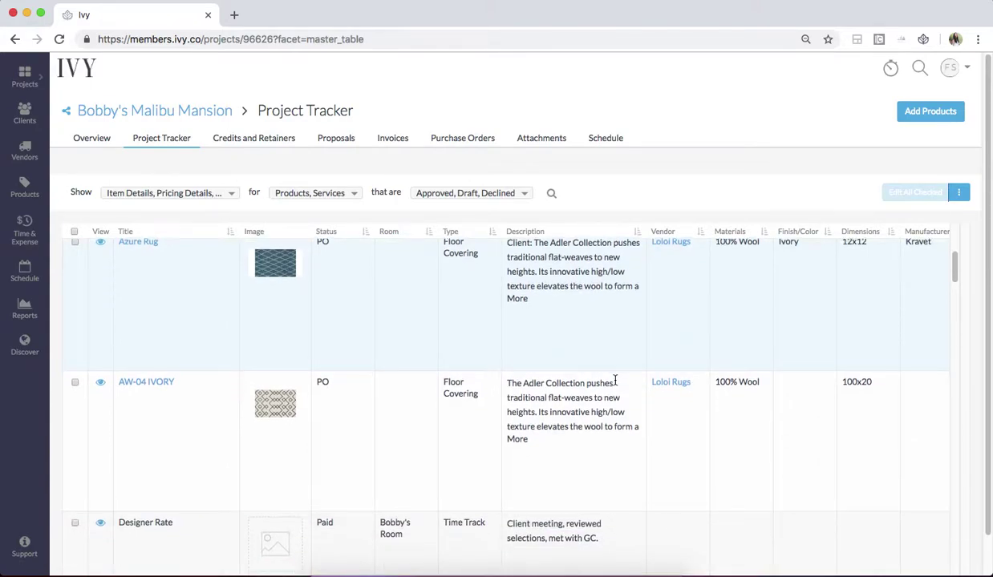
scroll(615, 381, "up", 1)
scroll(615, 385, "down", 2)
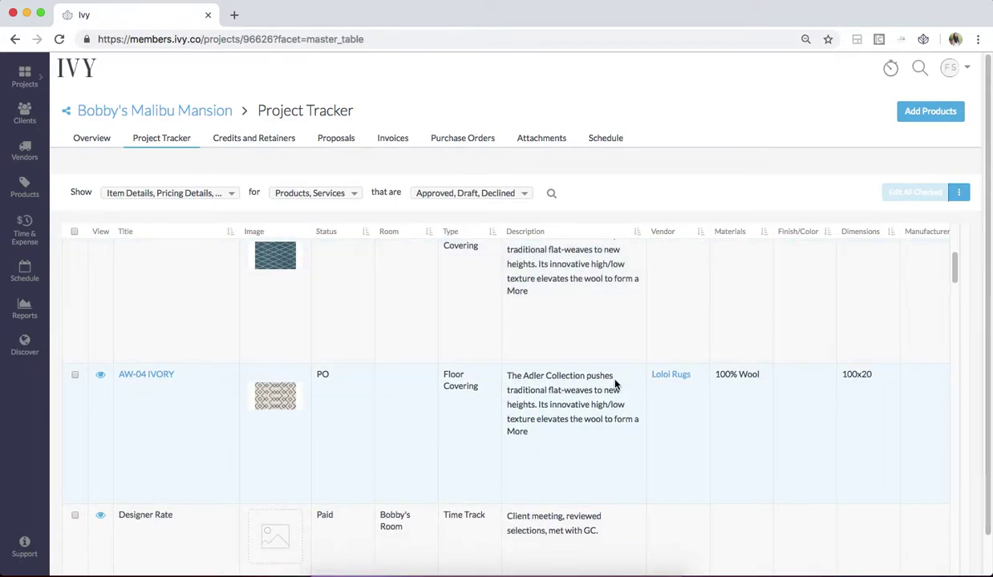
scroll(615, 385, "up", 1)
scroll(615, 385, "right", 2)
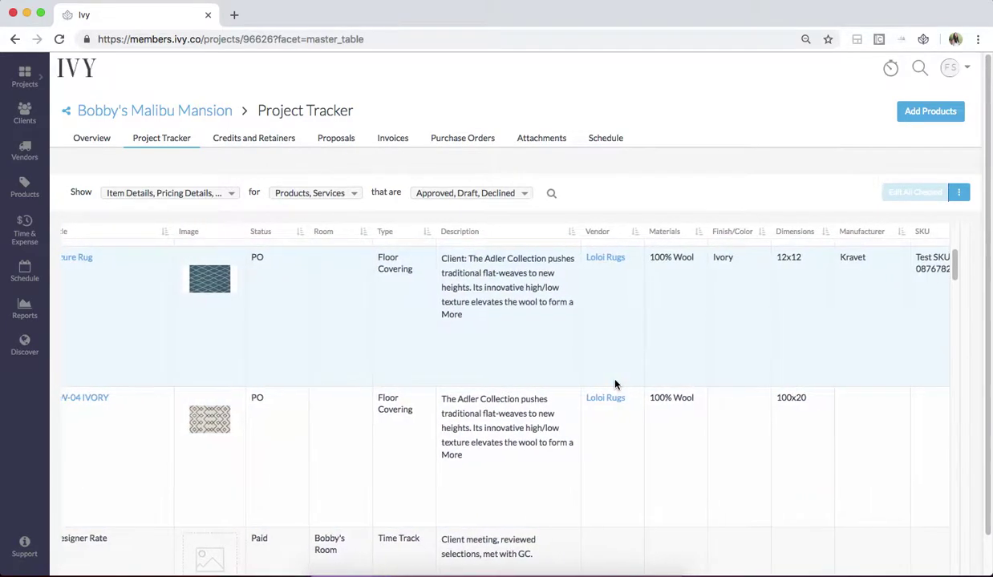
scroll(615, 384, "right", 3)
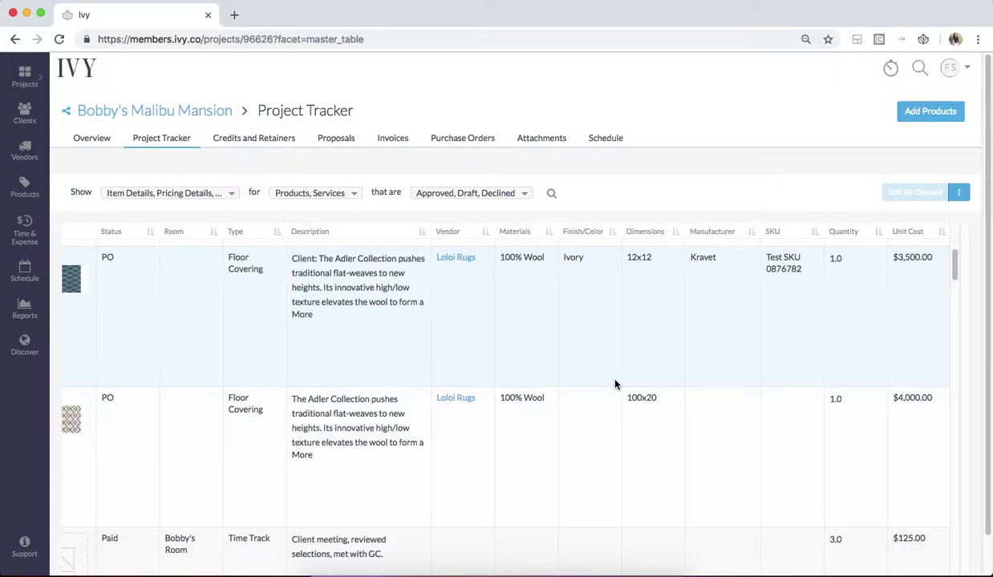
scroll(615, 385, "right", 5)
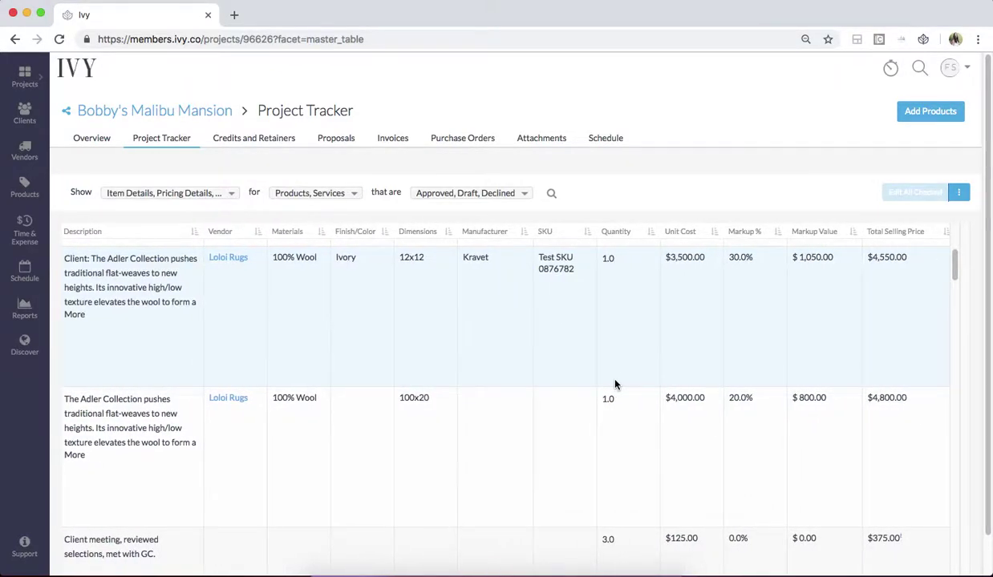
scroll(615, 385, "right", 3)
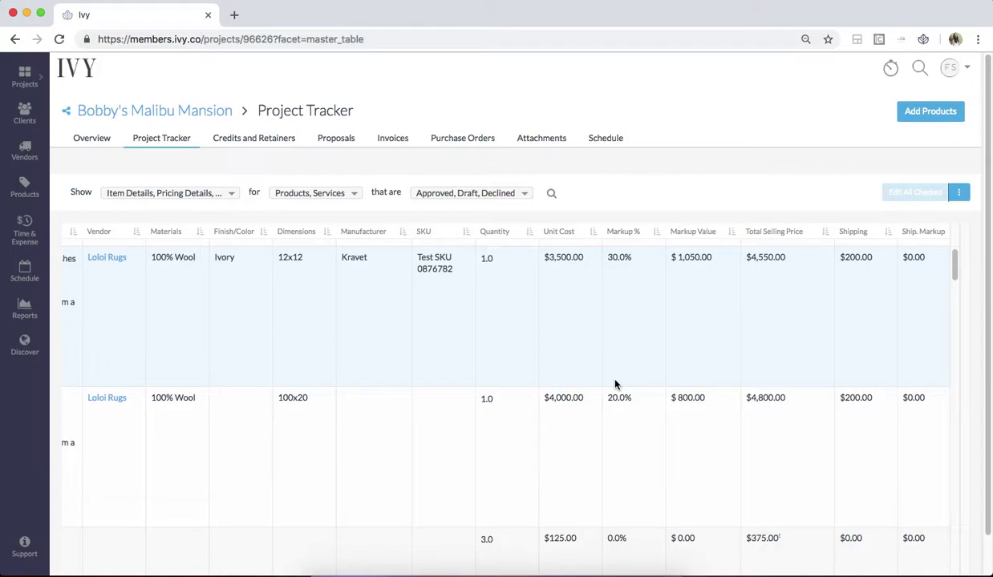
scroll(615, 384, "right", 5)
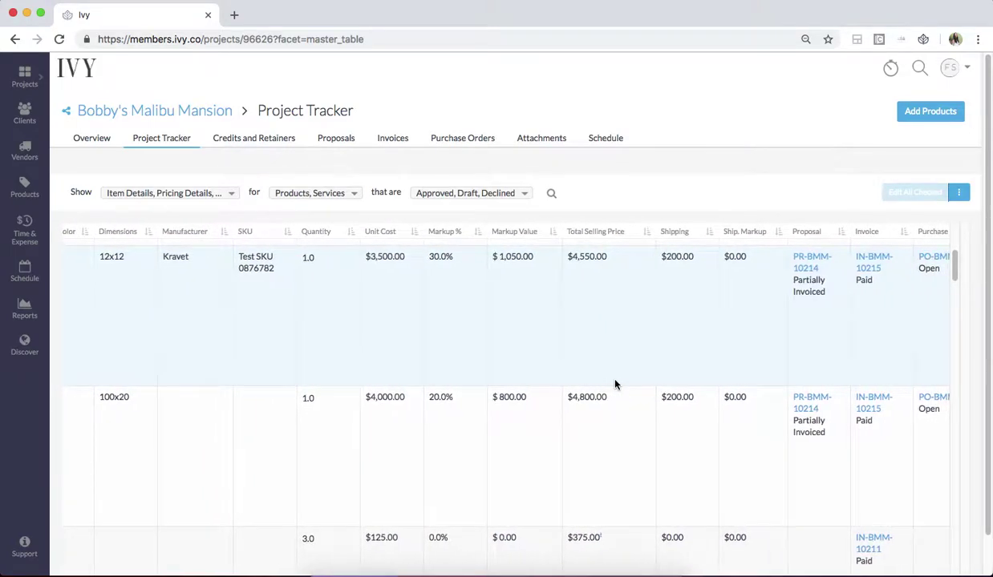
scroll(615, 385, "right", 5)
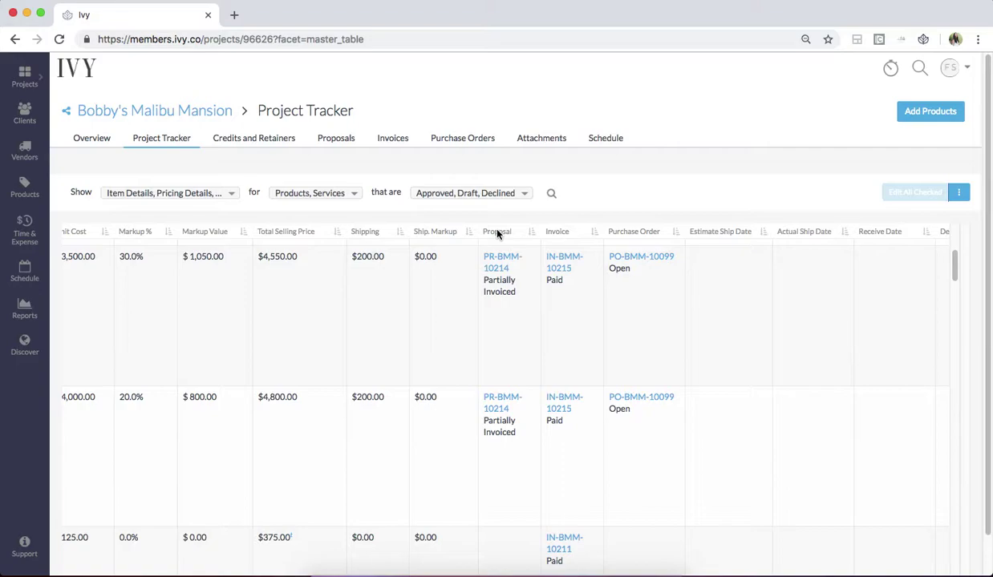
scroll(638, 293, "right", 10)
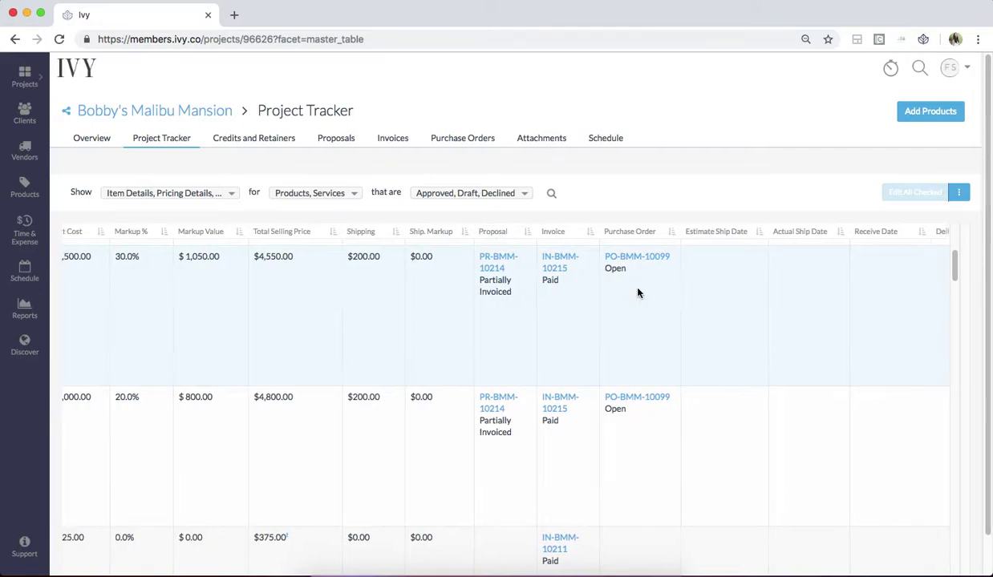
scroll(637, 293, "right", 2)
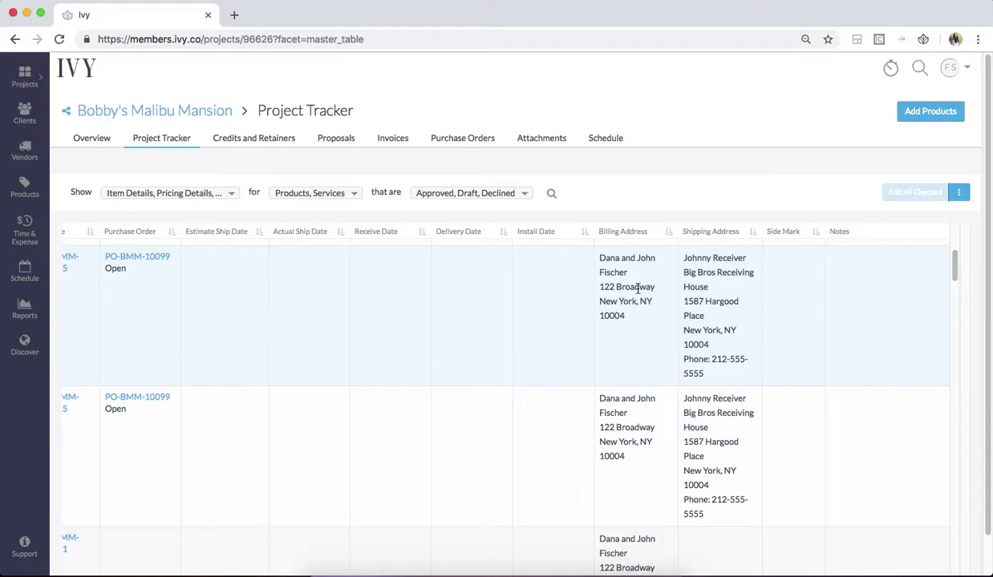
scroll(638, 290, "right", 7)
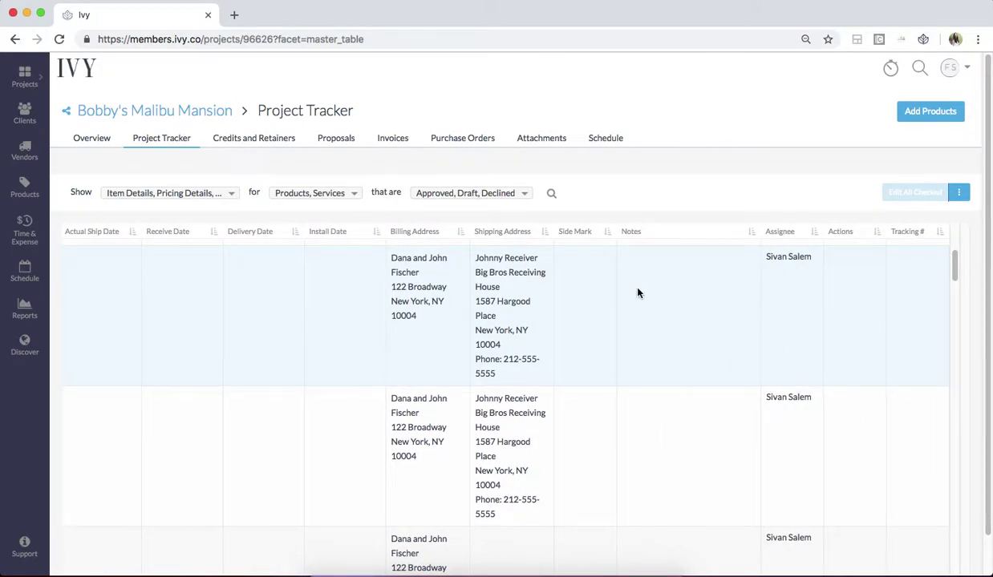
scroll(638, 293, "left", 20)
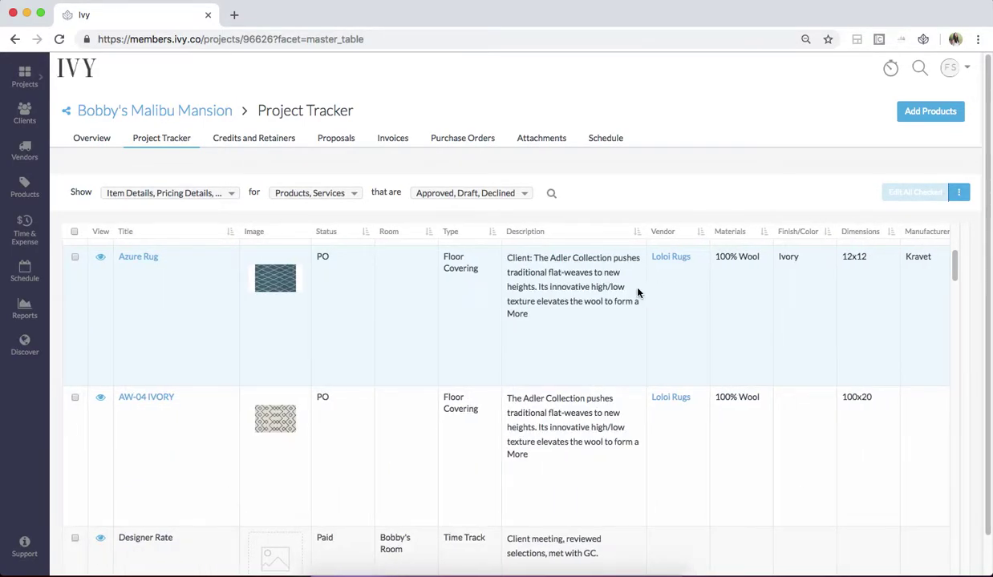
left_click(102, 261)
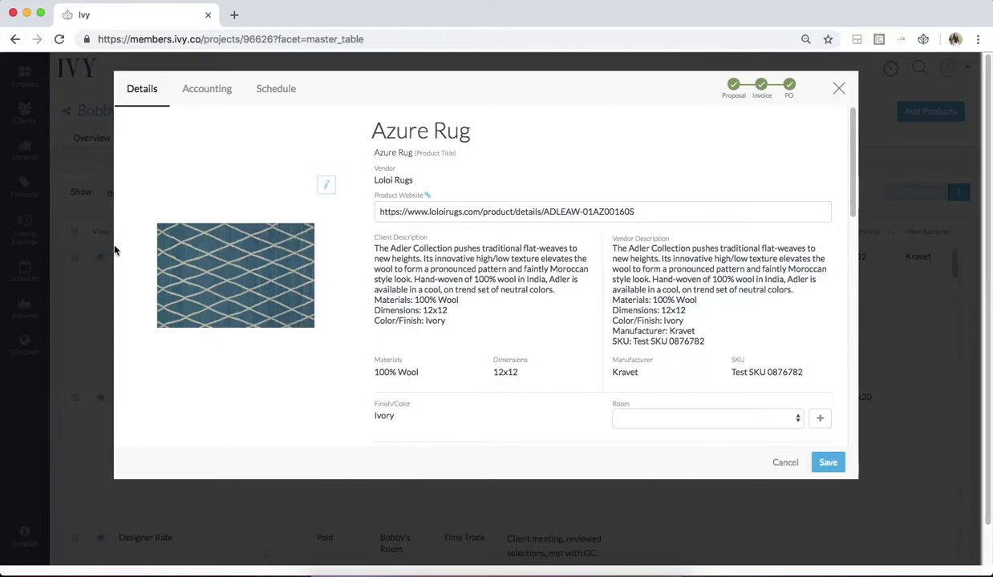
scroll(520, 368, "down", 6)
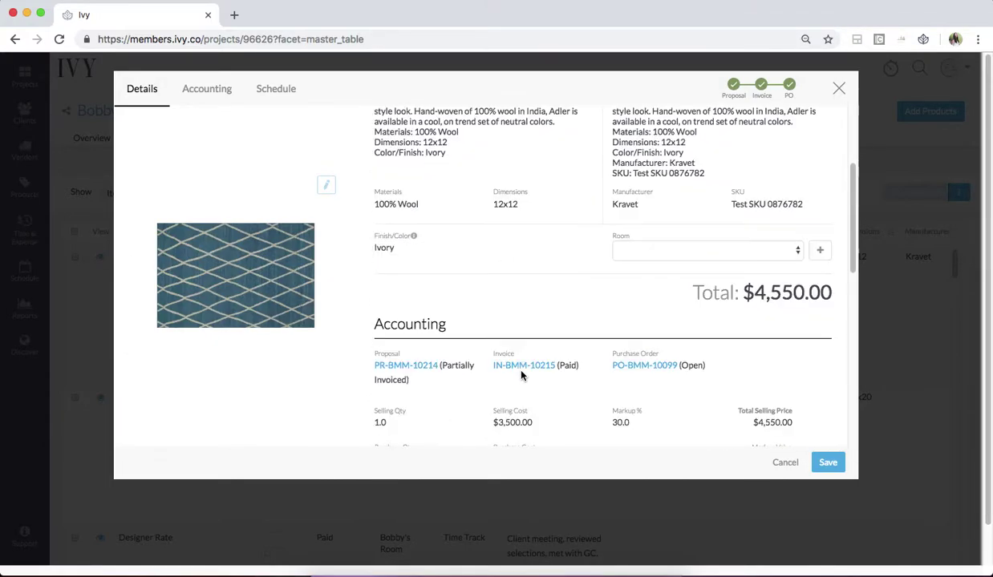
scroll(521, 375, "down", 6)
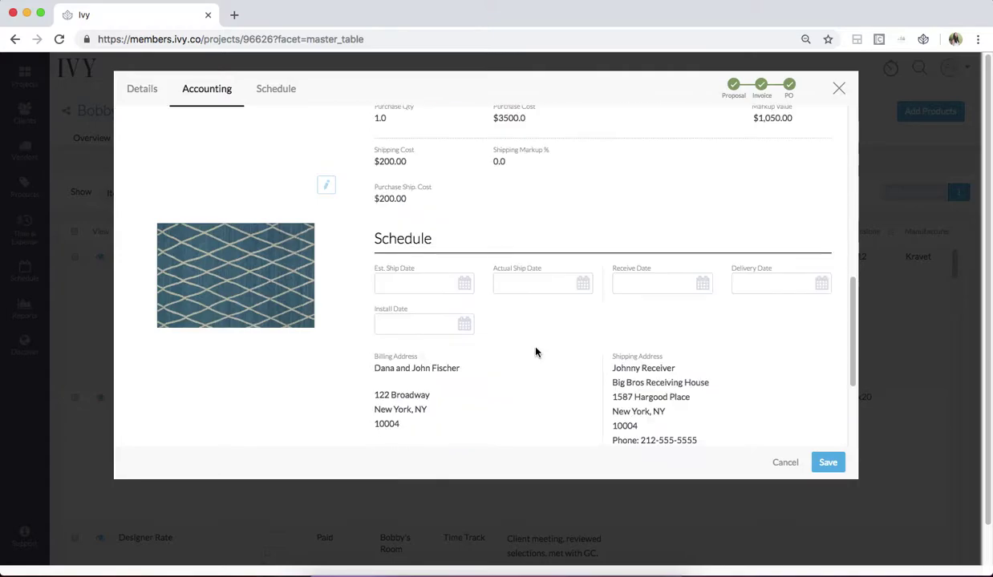
scroll(537, 349, "down", 3)
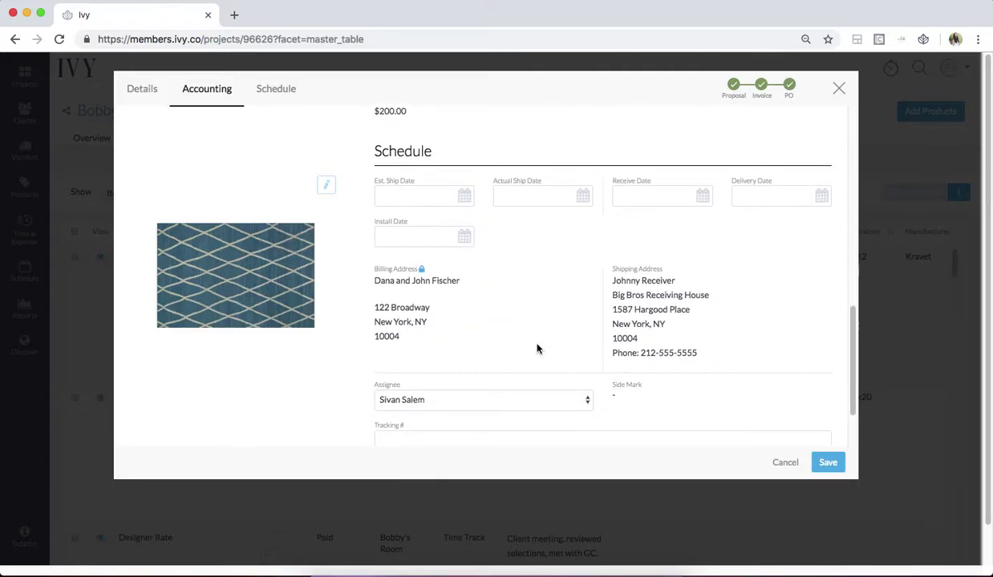
left_click(840, 88)
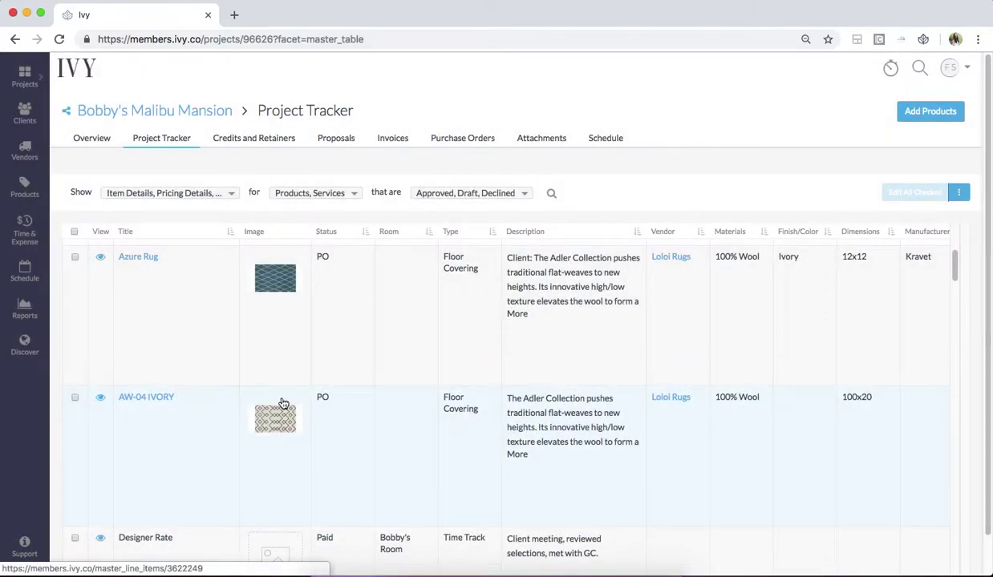
- Open the Show dropdown listing Item, Pricing, Accounting and Scheduling Details
scroll(283, 404, "down", 2)
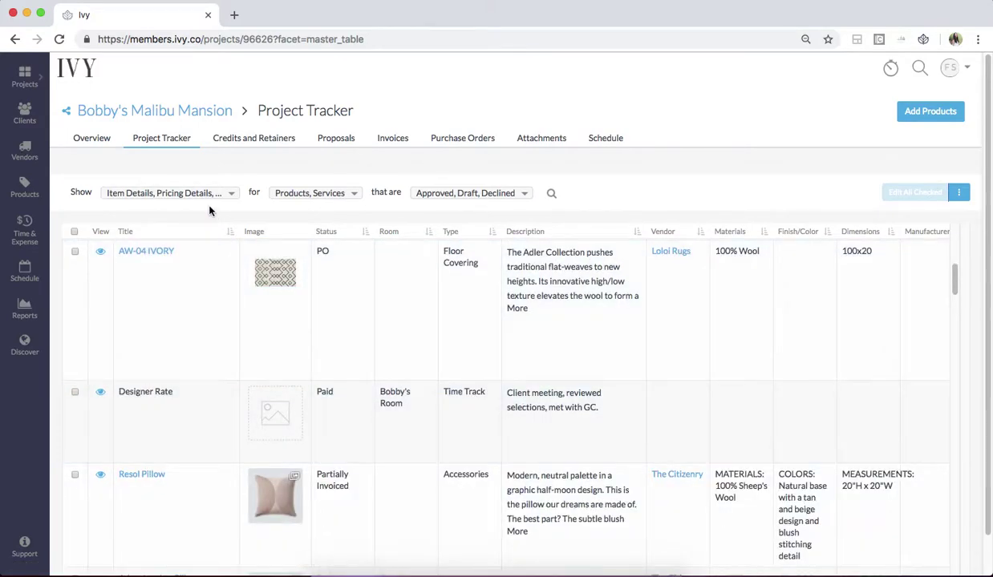
left_click(215, 198)
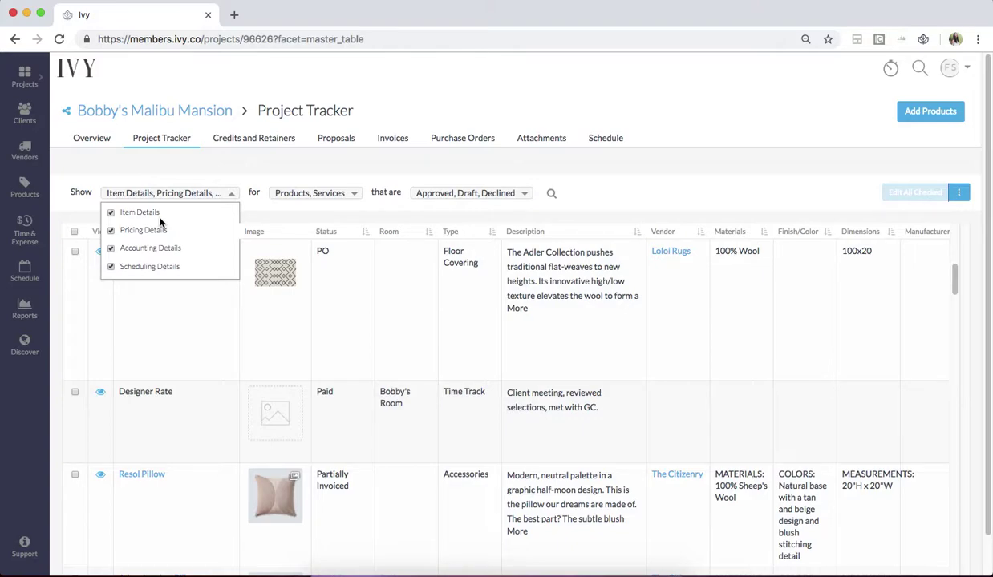
left_click(111, 213)
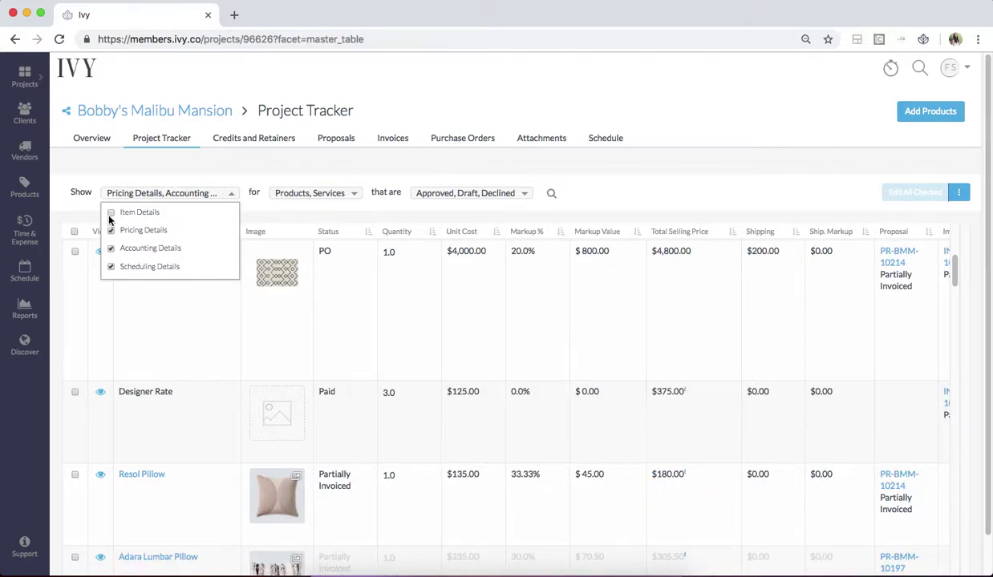
left_click(111, 213)
left_click(110, 231)
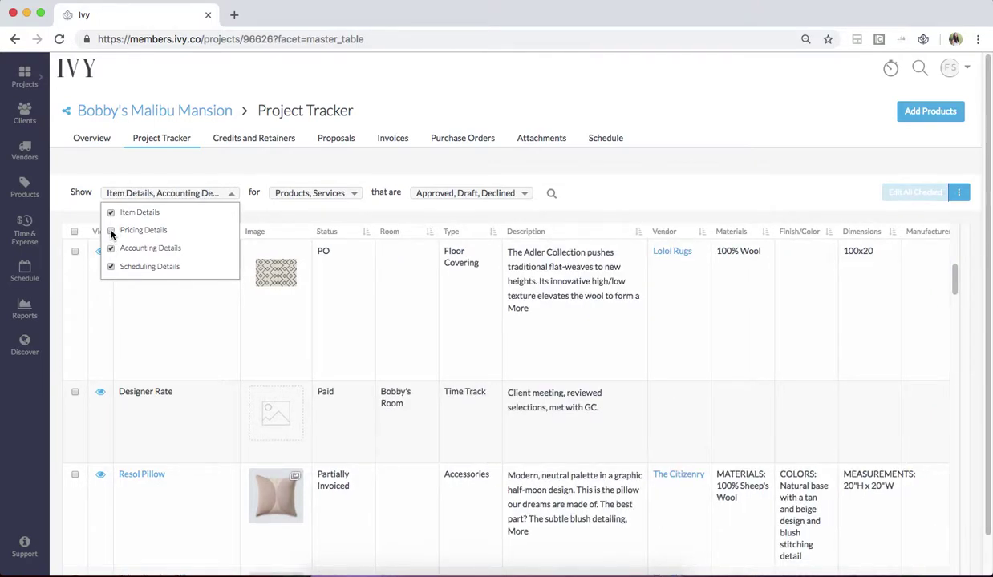
left_click(111, 231)
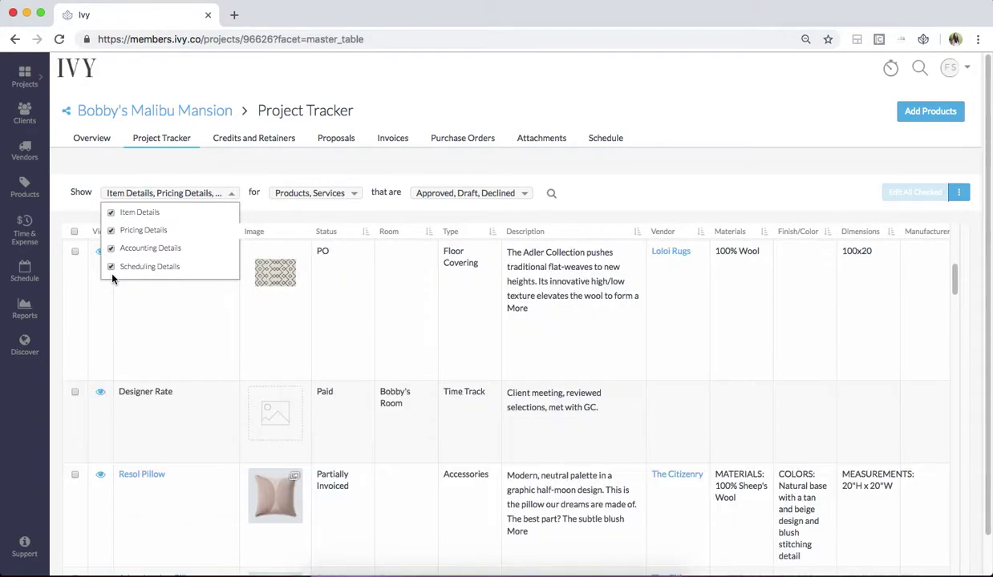
left_click(214, 164)
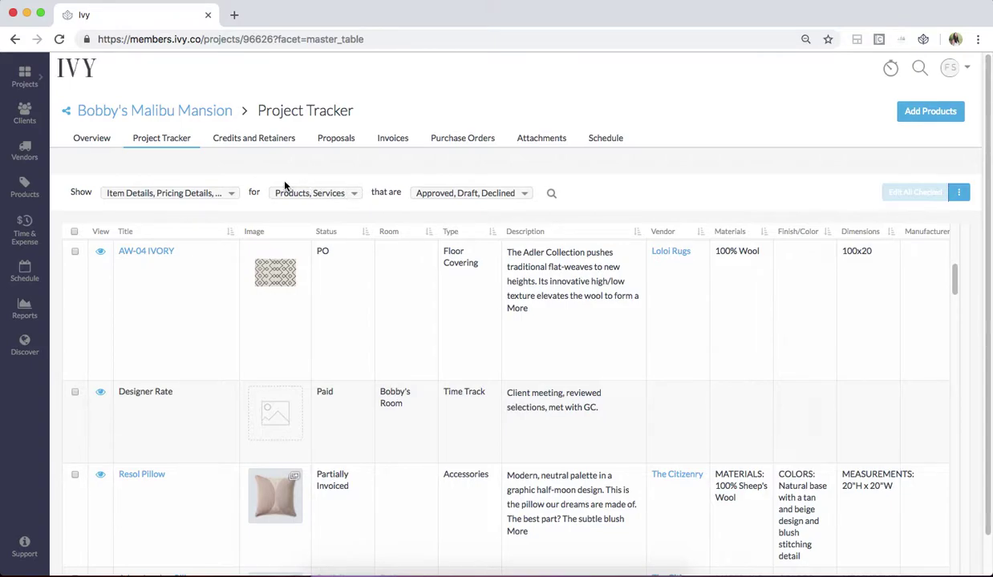
left_click(299, 195)
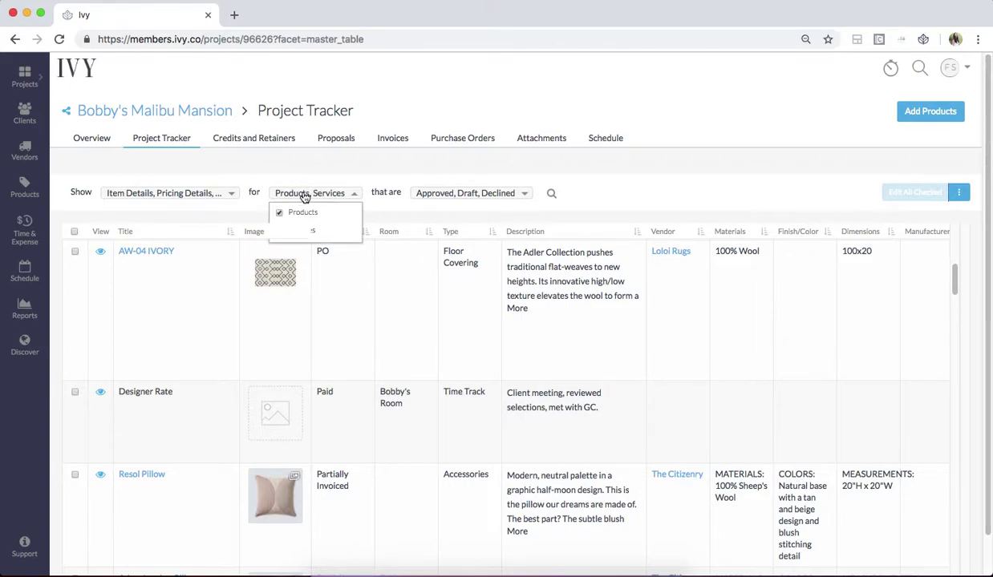
left_click(301, 194)
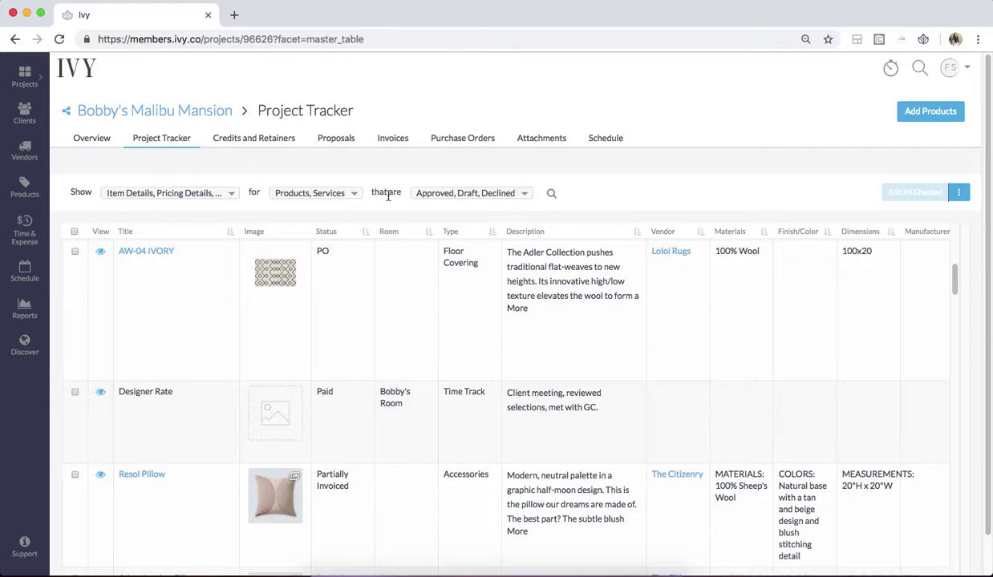
left_click(441, 197)
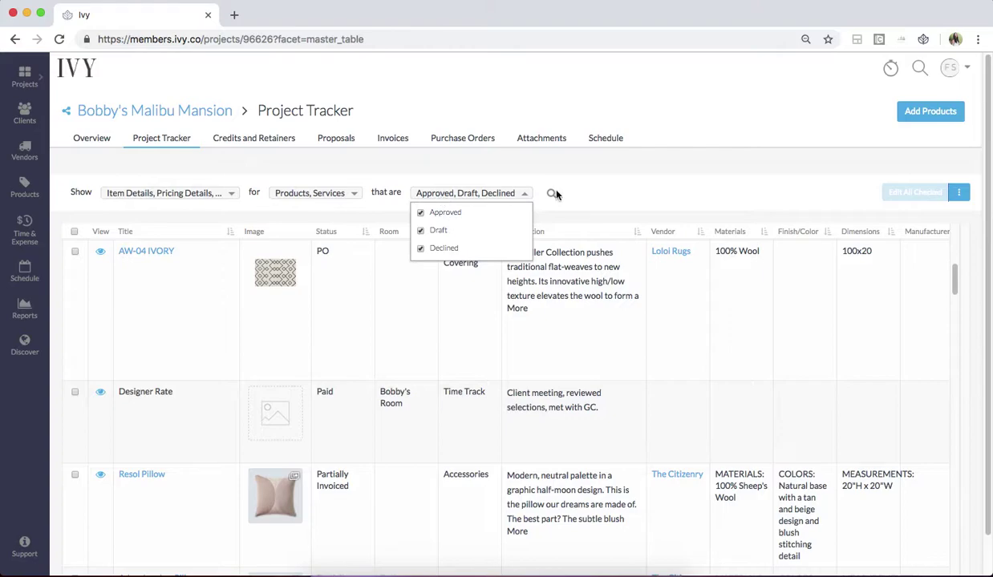
left_click(664, 199)
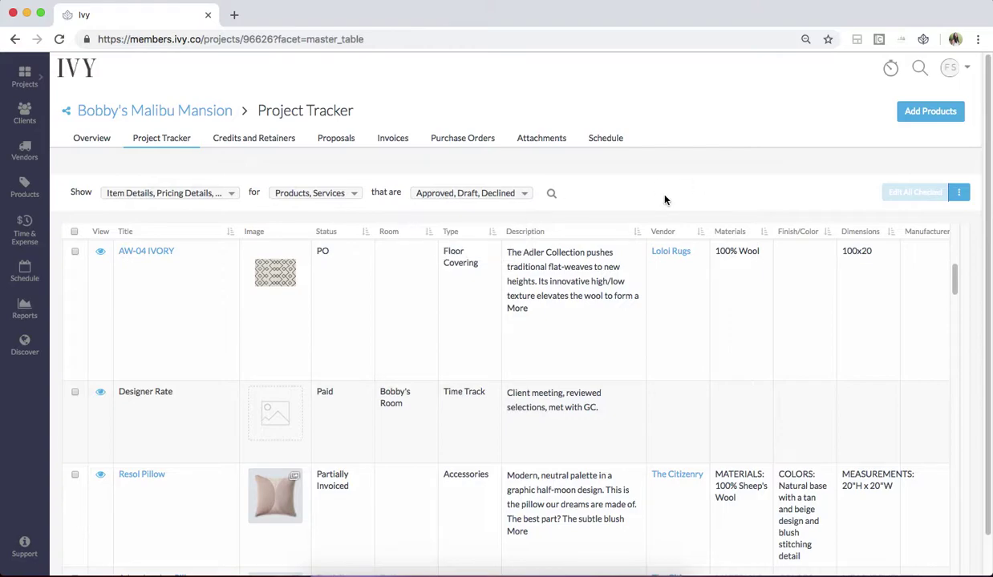
- Turn on per-column search and filter the Room column by 'Bobby'
left_click(553, 195)
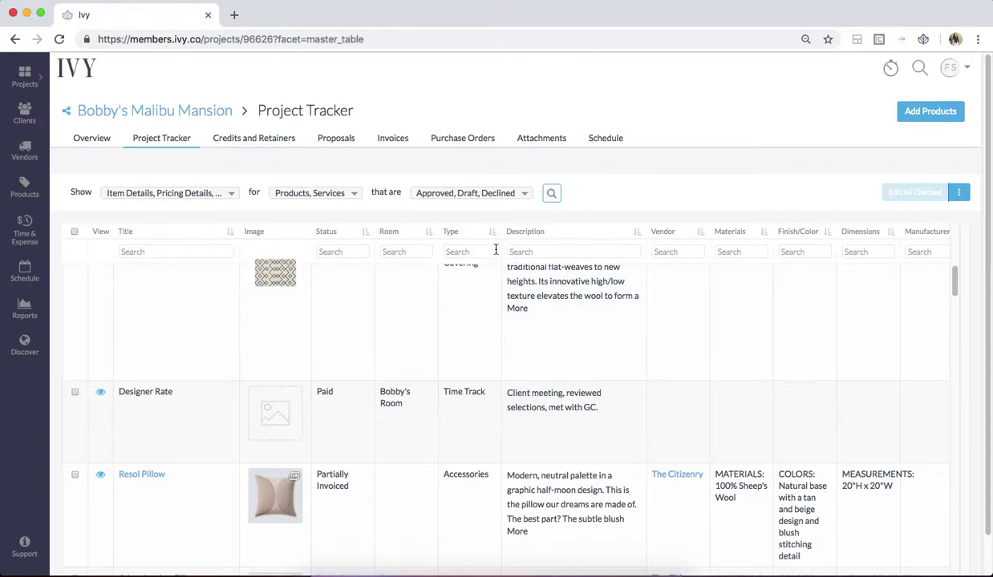
scroll(494, 274, "down", 1)
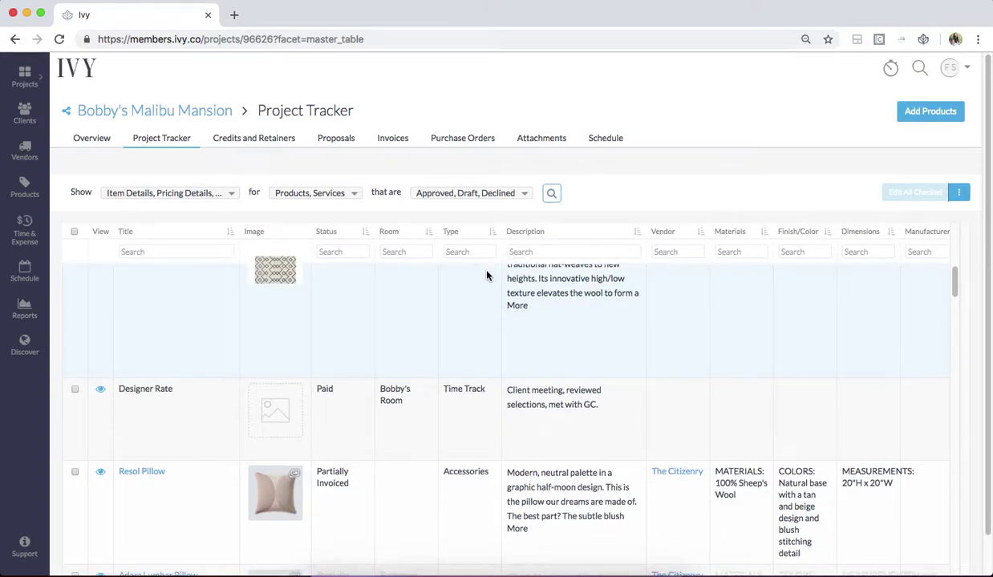
scroll(486, 275, "up", 2)
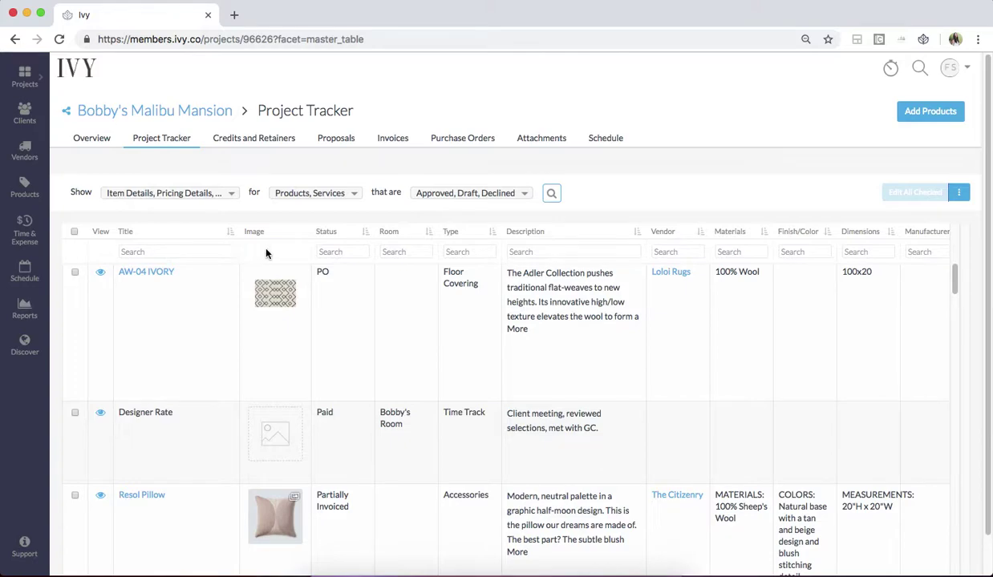
left_click(403, 254)
type("Bobby")
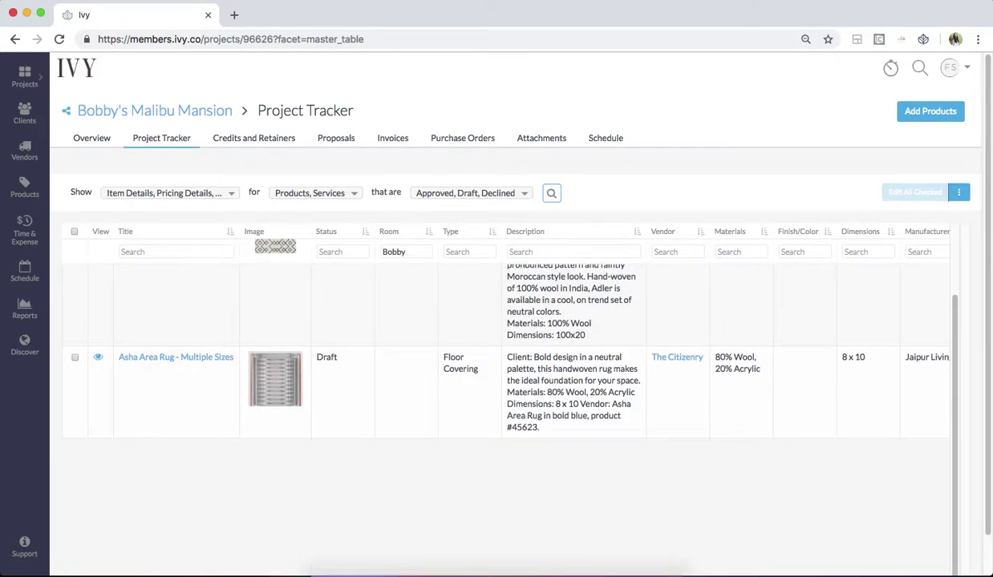
- Filter the Vendor column by 'Citizenry' and review the matching rows
left_click(673, 250)
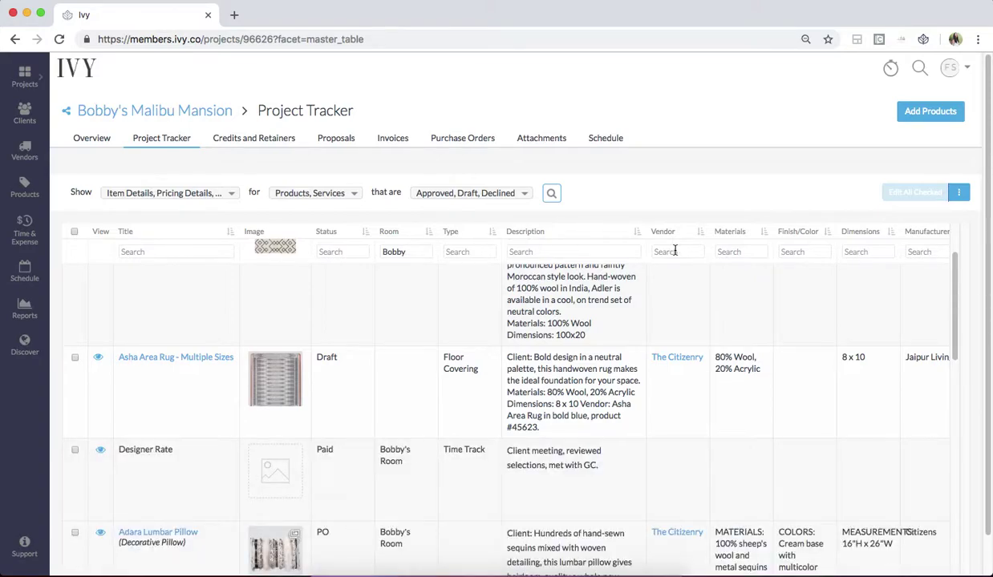
type("Citizent")
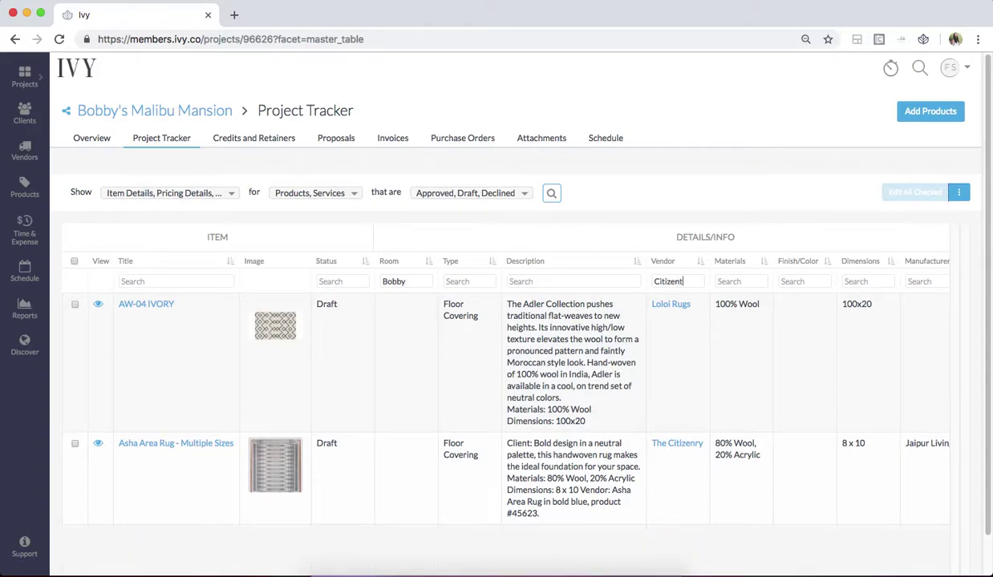
key("BackSpace")
type("ry")
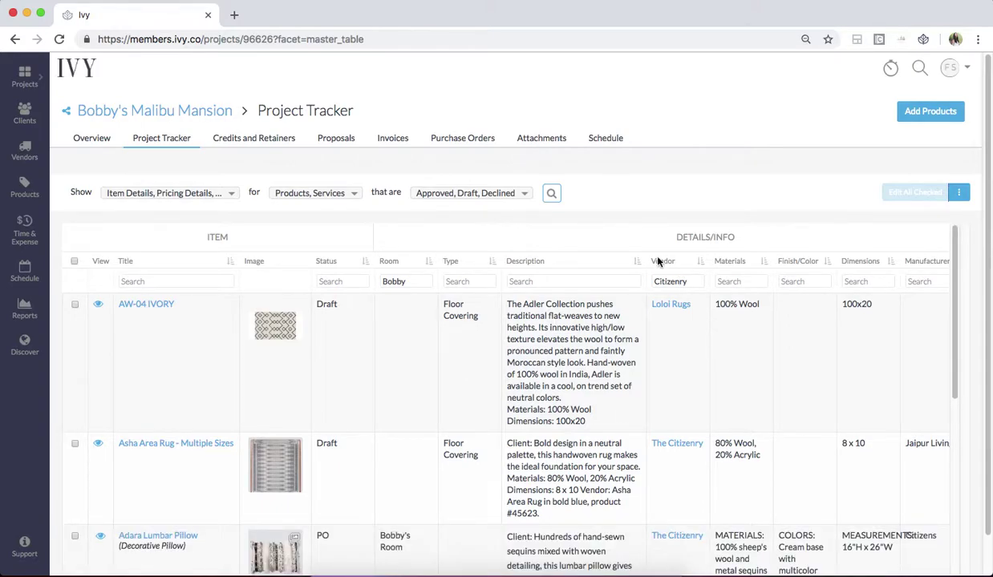
scroll(638, 350, "down", 3)
scroll(638, 357, "down", 1)
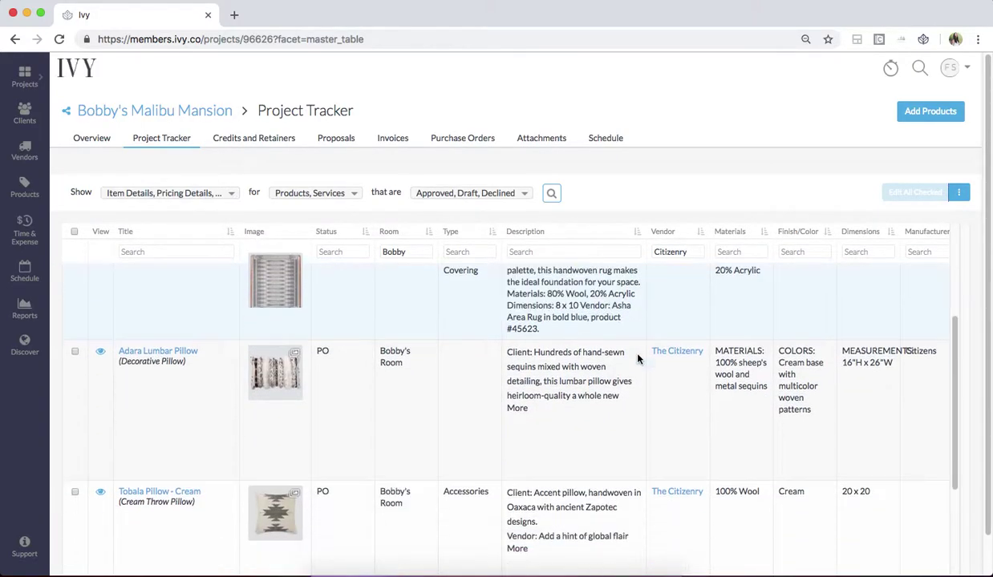
scroll(639, 358, "right", 10)
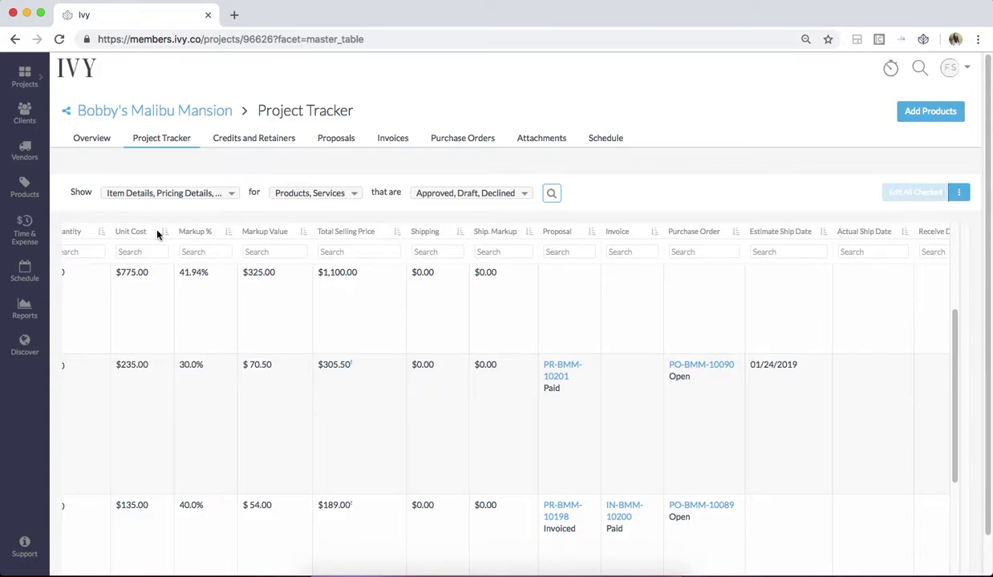
scroll(157, 231, "left", 10)
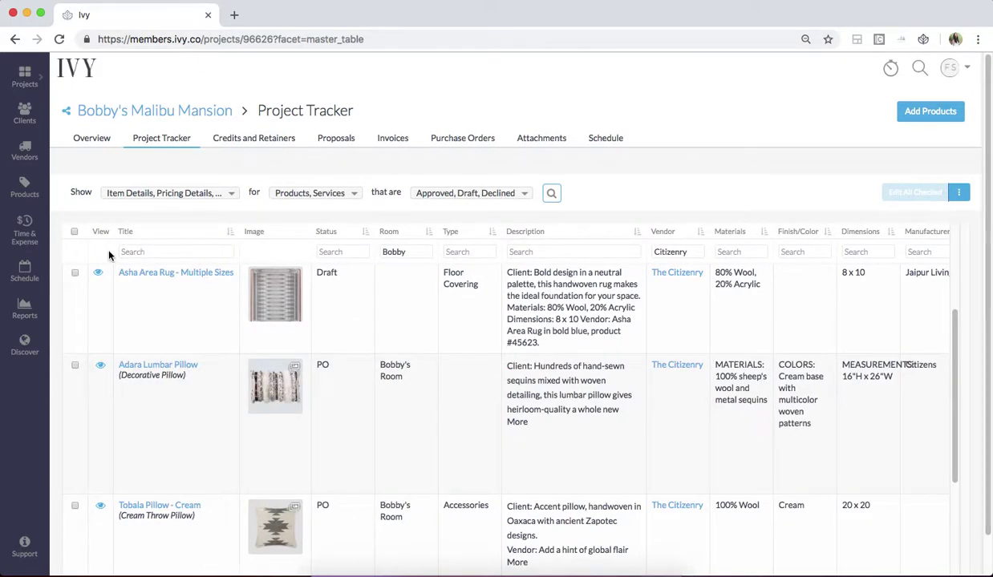
- Check every filtered row, down to Mercado Storage Baskets, using the header checkbox
scroll(80, 269, "down", 1)
scroll(82, 268, "down", 1)
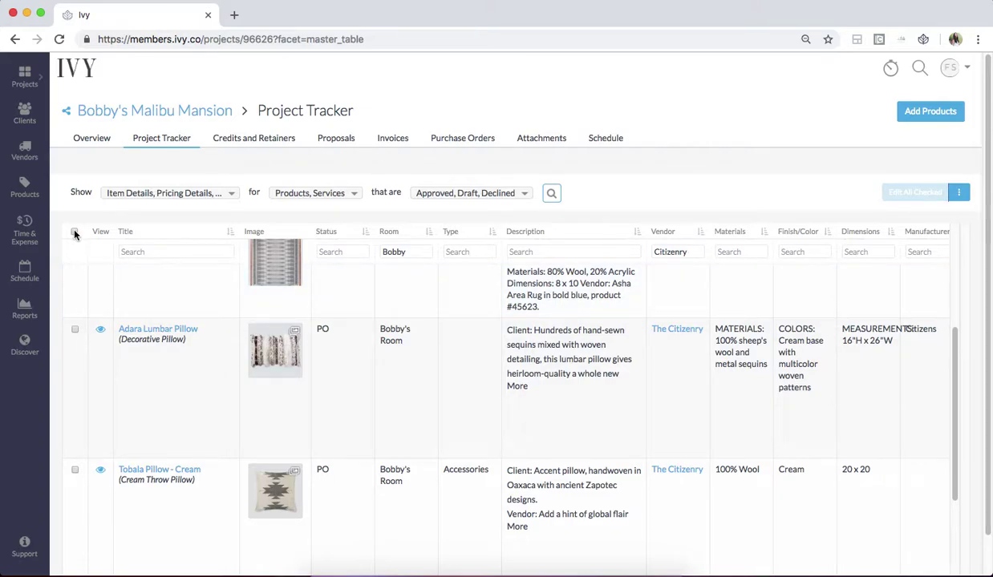
left_click(74, 232)
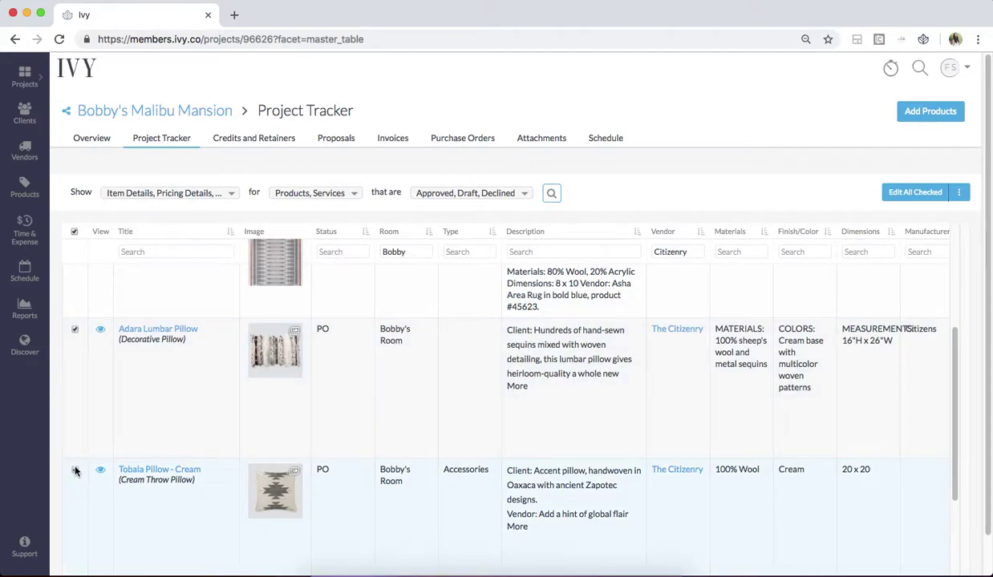
scroll(130, 432, "down", 1)
scroll(120, 417, "down", 5)
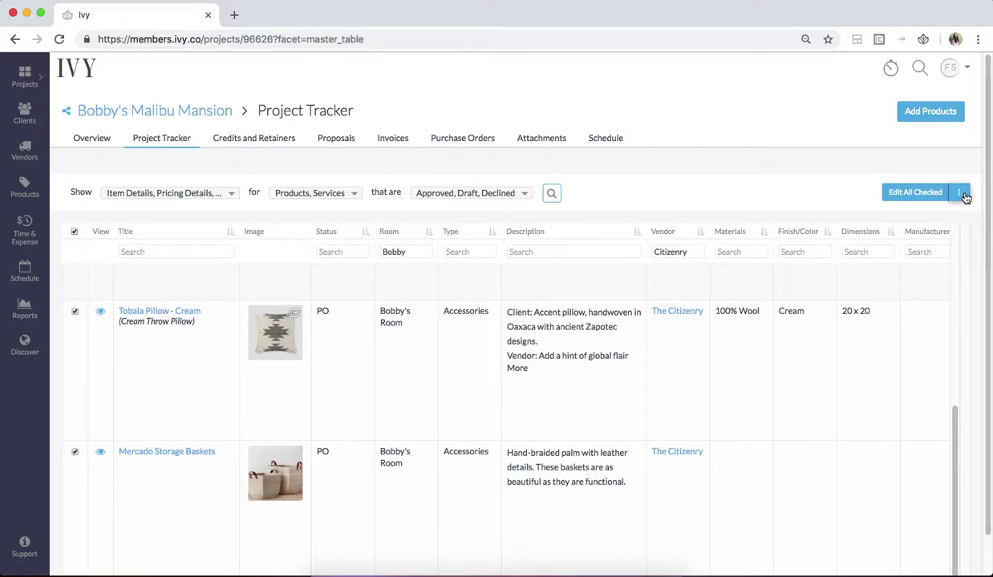
- Open the bulk-actions menu beside Edit All Checked
left_click(961, 195)
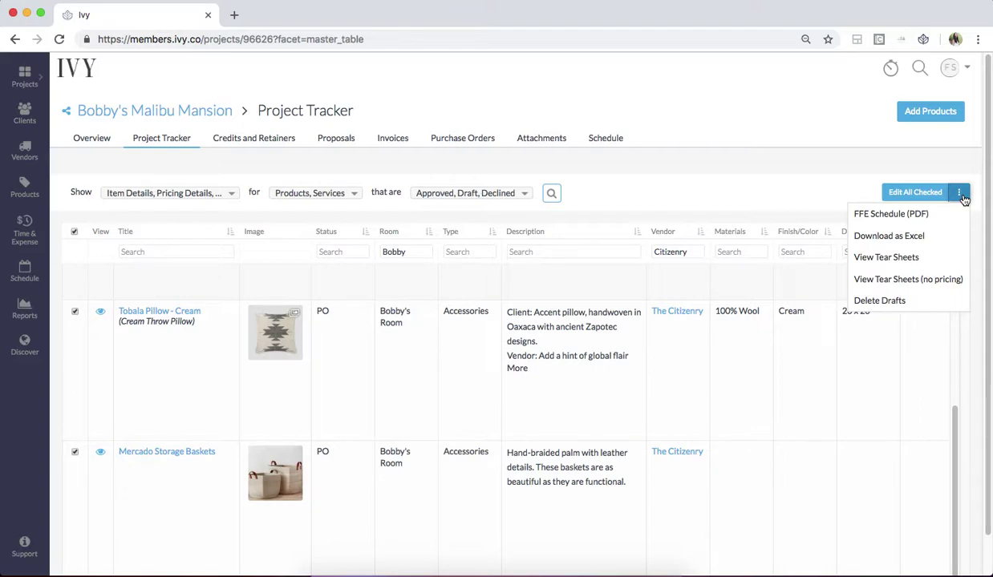
- Pick the Profitability preset in the Download as Excel options, then close them
left_click(923, 237)
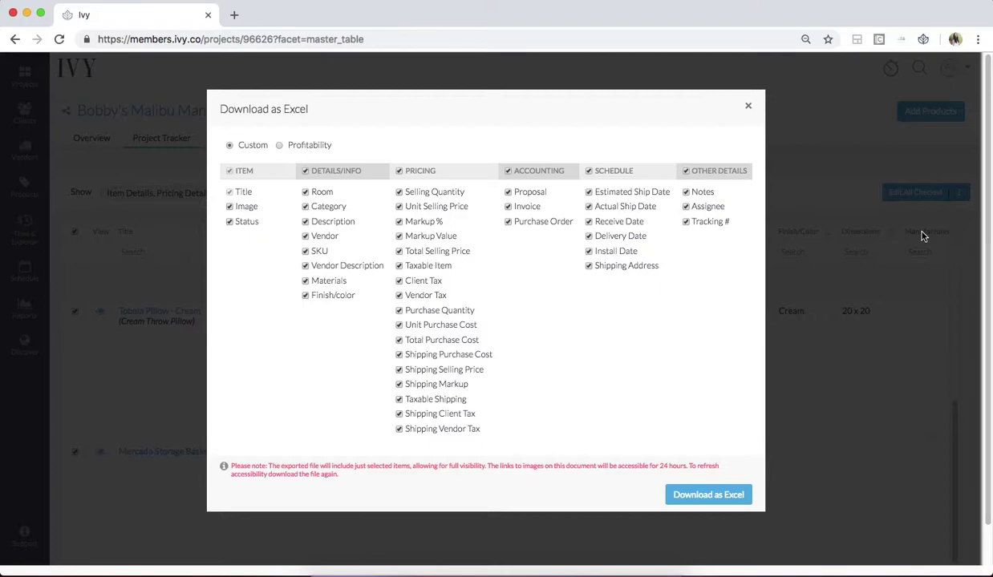
left_click(280, 146)
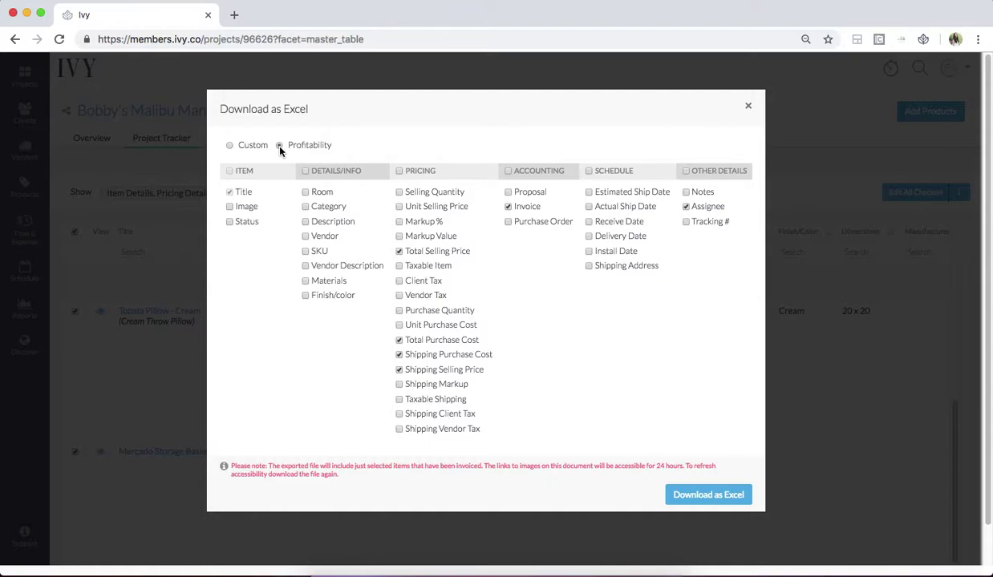
left_click(750, 109)
- Reopen the bulk-actions menu for the checked items, then dismiss it
left_click(966, 197)
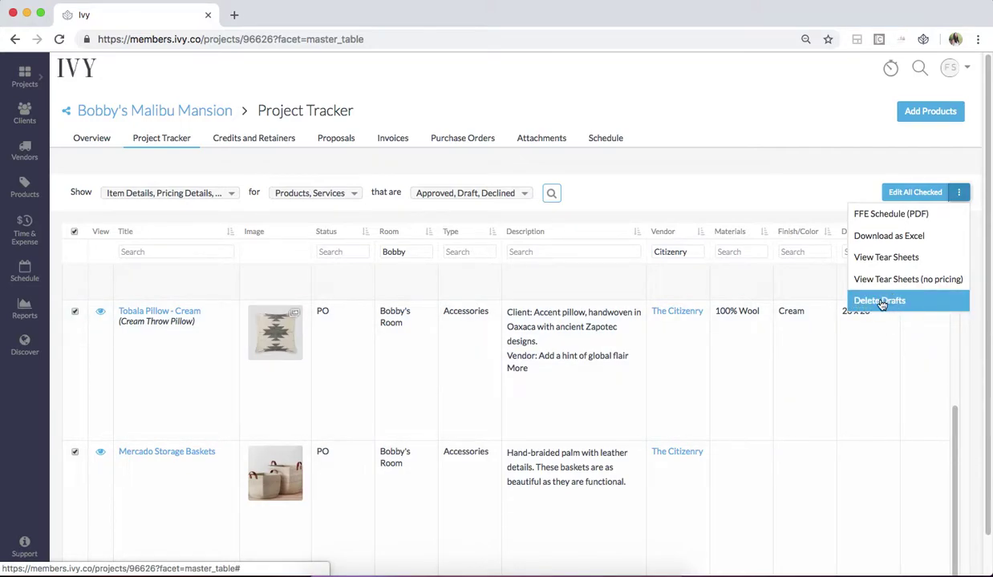
left_click(728, 182)
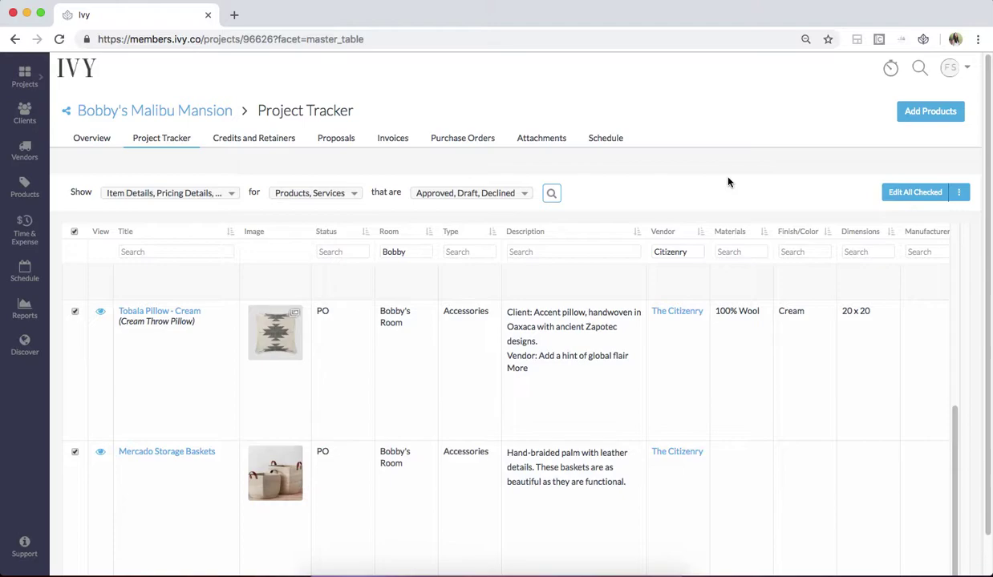